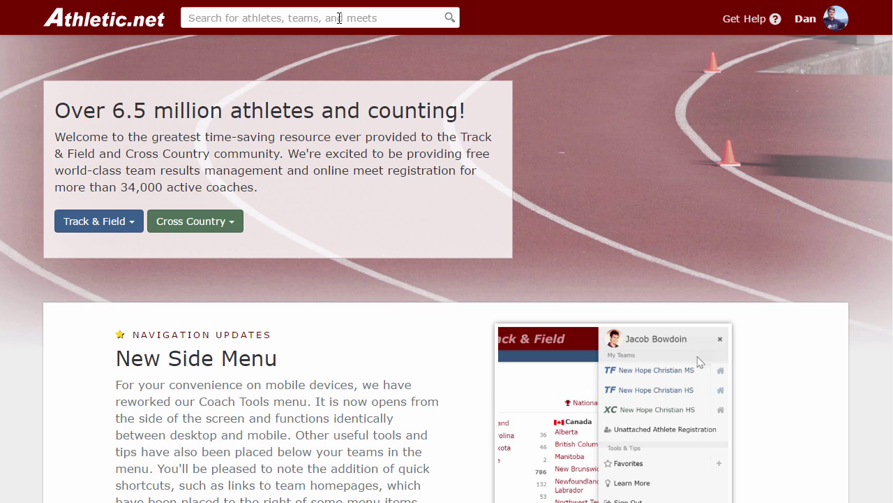
Search the site for "usatf south car" and open the USATF South Carolina EM team page for track and field
left_click(339, 18)
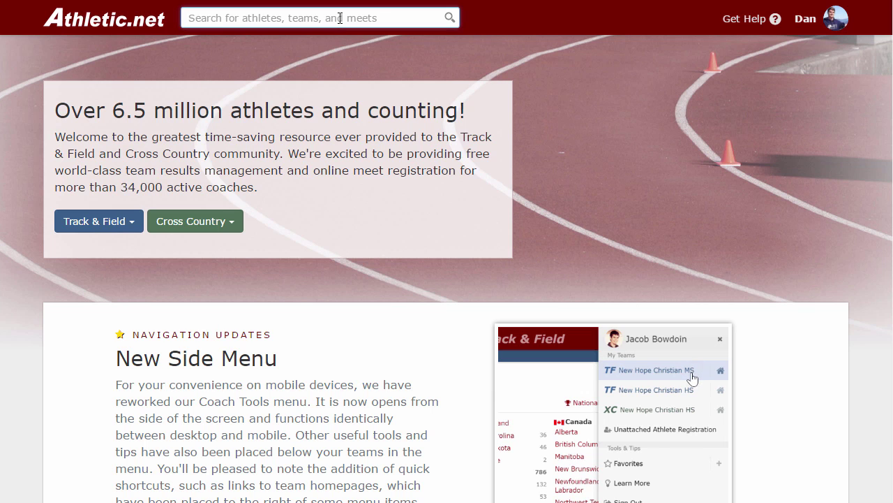
type("usatf south car")
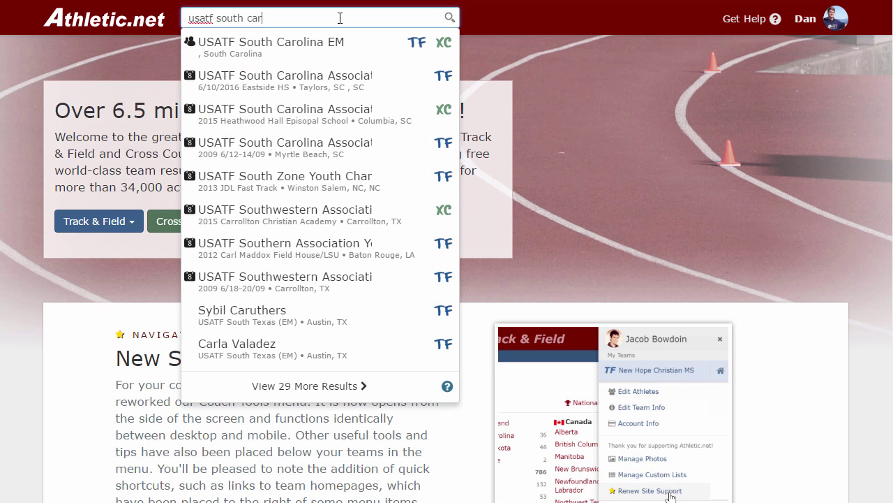
left_click(377, 48)
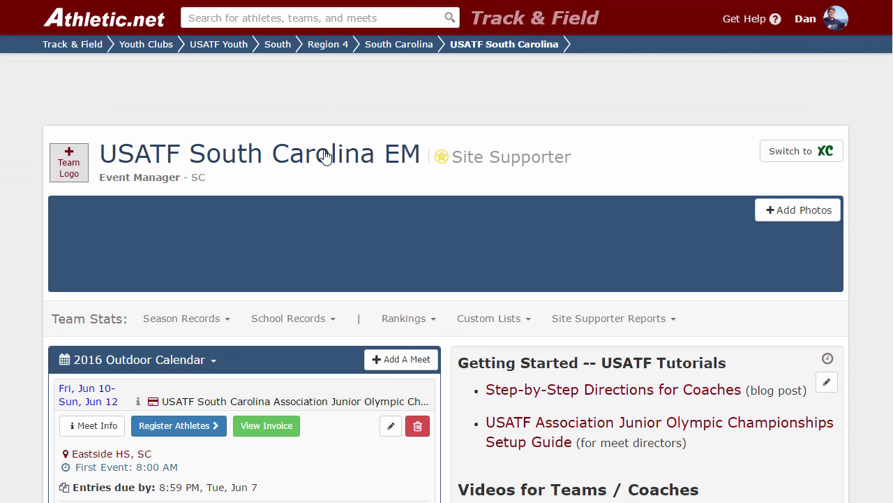
Check the meet's entry due date in the 2016 Outdoor Calendar and open management of the USATF South Carolina Association Junior Olympic Championships
scroll(329, 247, "down", 6)
scroll(329, 223, "up", 1)
scroll(325, 213, "up", 4)
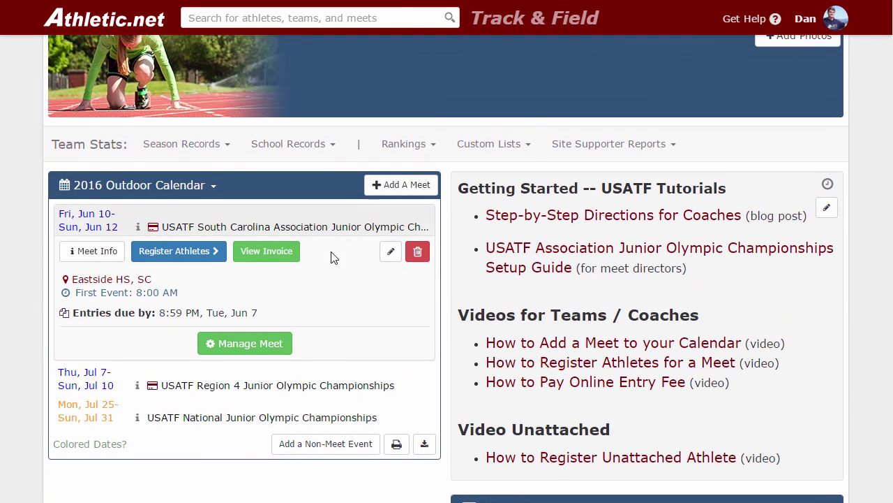
mouse_move(241, 312)
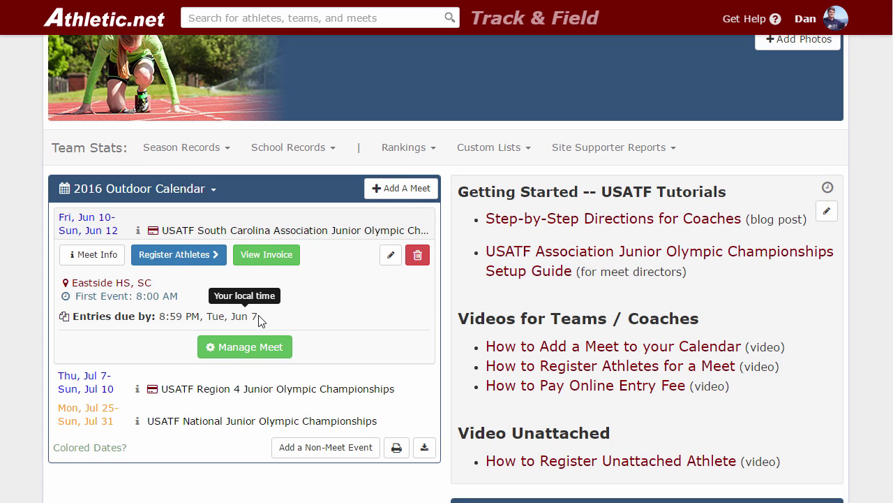
scroll(307, 315, "up", 1)
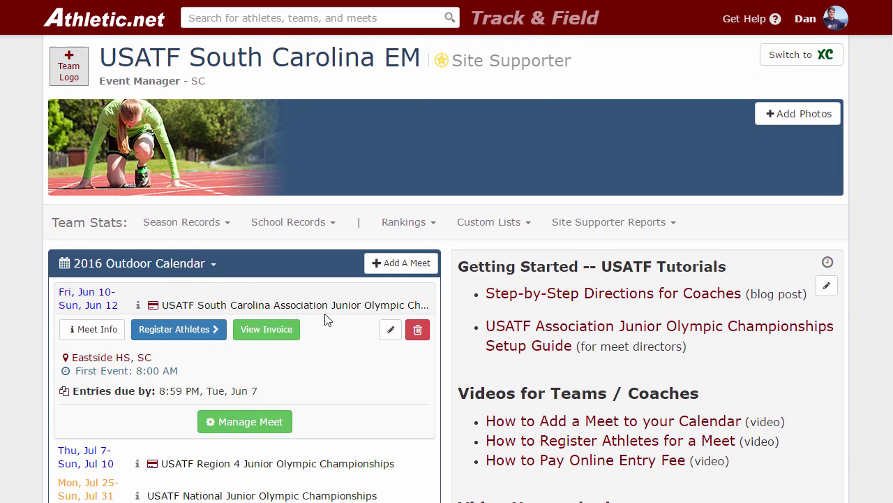
left_click(260, 434)
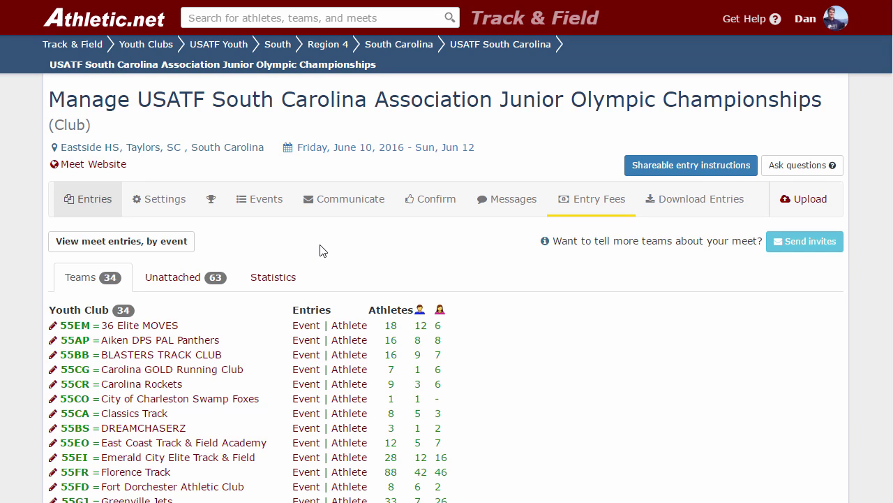
Open the meet settings and check the entry deadline among the additional meet options
left_click(161, 199)
scroll(191, 210, "down", 3)
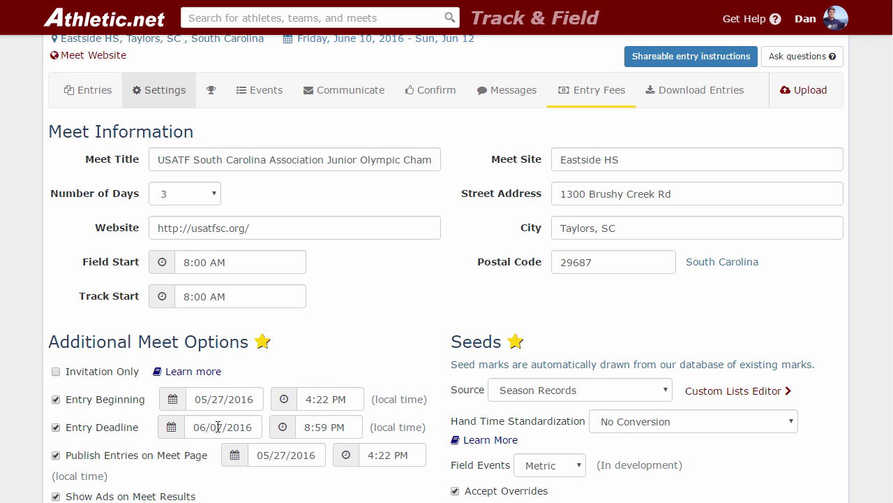
scroll(261, 356, "up", 1)
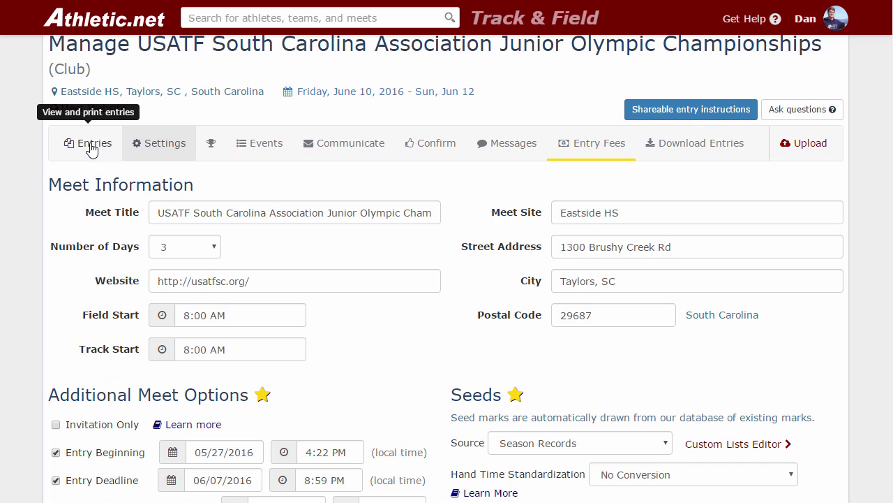
Return to the meet entries and look through the list of entered youth clubs
left_click(91, 150)
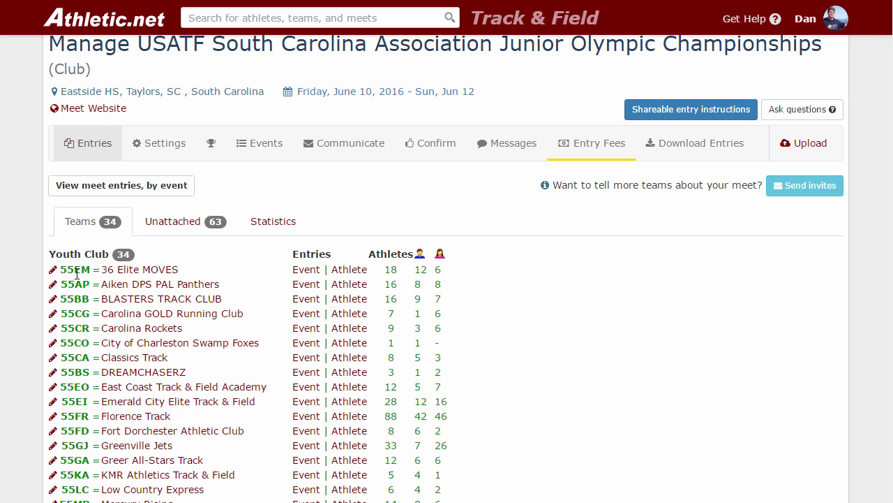
scroll(84, 300, "down", 2)
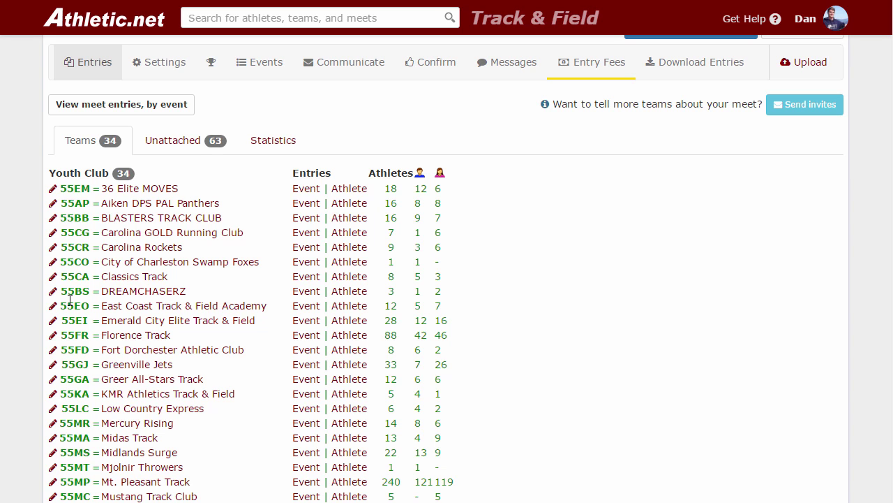
scroll(73, 279, "up", 3)
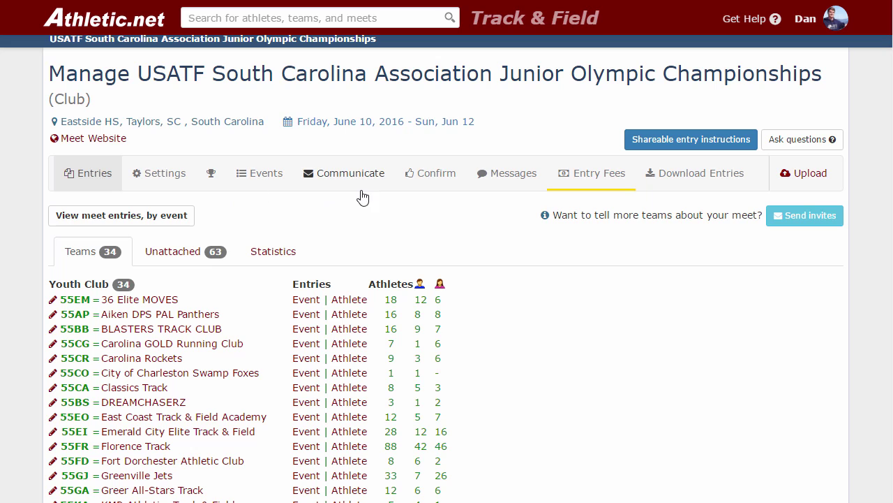
Open the meet's team confirmation list and examine the Co-Host option beside the youth clubs
left_click(438, 176)
double_click(446, 347)
double_click(446, 361)
left_click(458, 374)
double_click(446, 347)
double_click(447, 374)
double_click(447, 360)
left_click(603, 315)
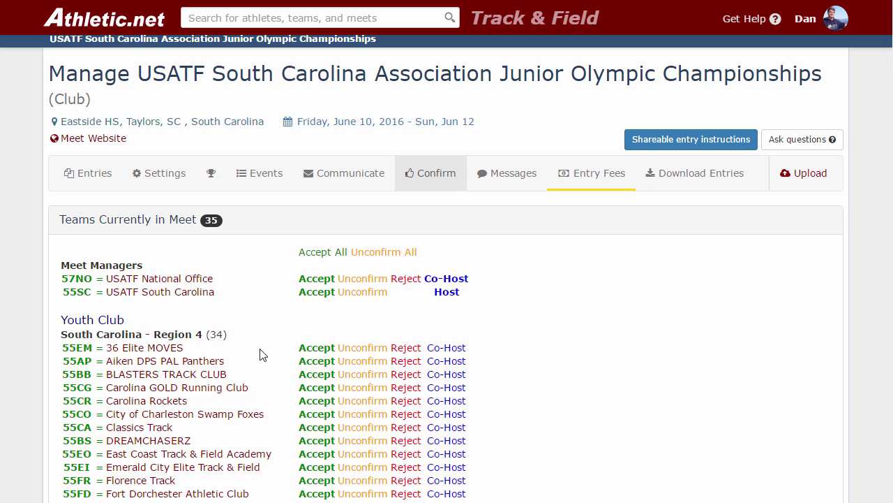
Examine the Accept option of the individual youth clubs and the Accept All option for the whole meet
double_click(317, 347)
double_click(317, 360)
double_click(317, 387)
double_click(317, 400)
double_click(317, 413)
double_click(317, 426)
double_click(317, 387)
double_click(320, 252)
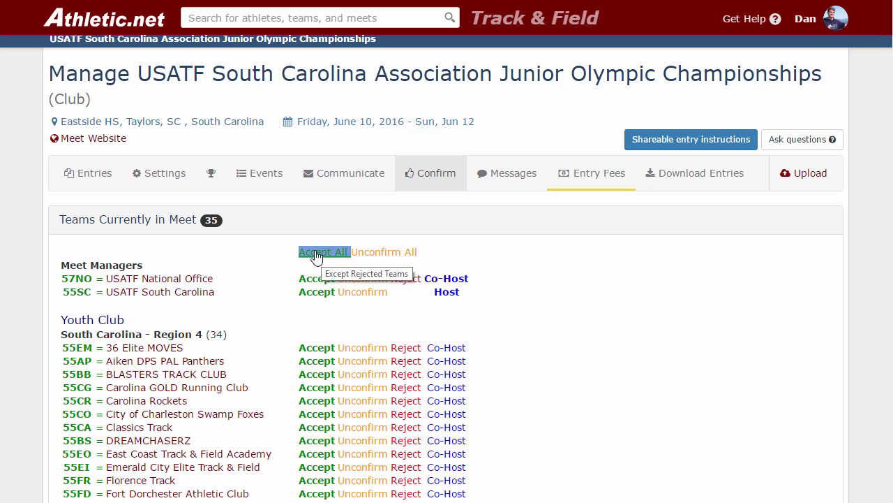
left_click(285, 267)
scroll(235, 365, "down", 3)
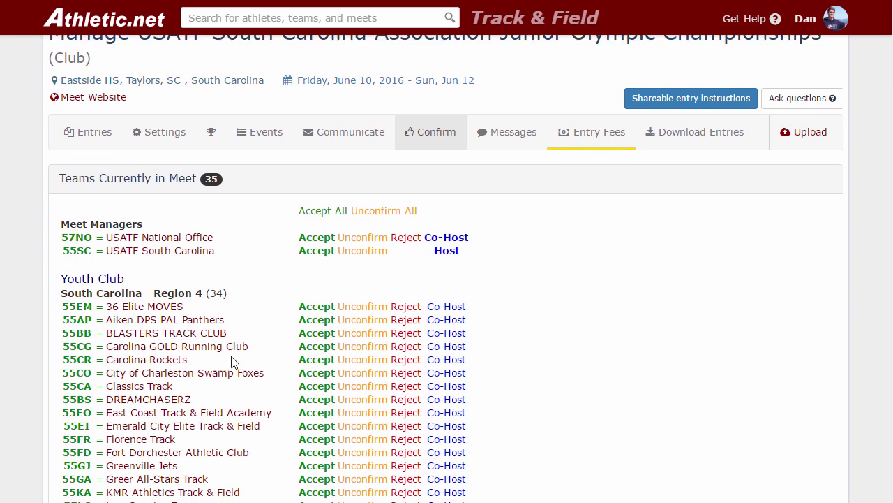
scroll(243, 370, "up", 3)
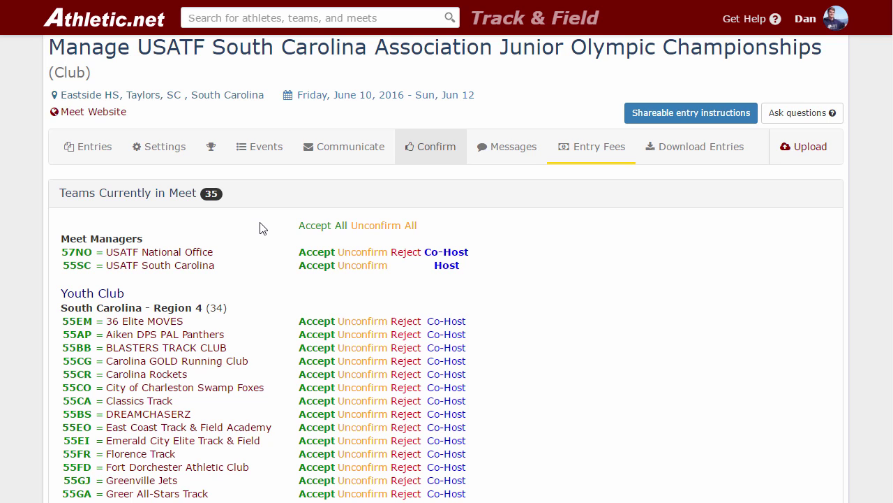
Return to the meet entries and open the Carolina Rockets' entries for editing in a new browser tab
left_click(93, 150)
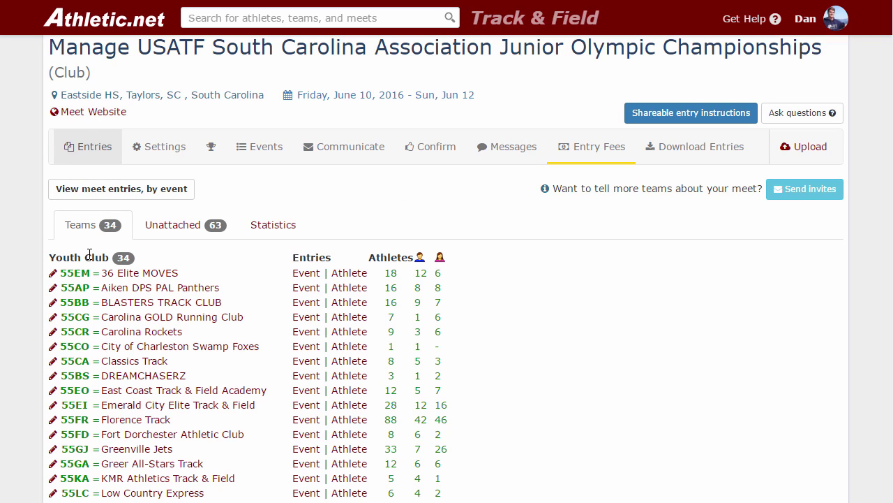
right_click(52, 334)
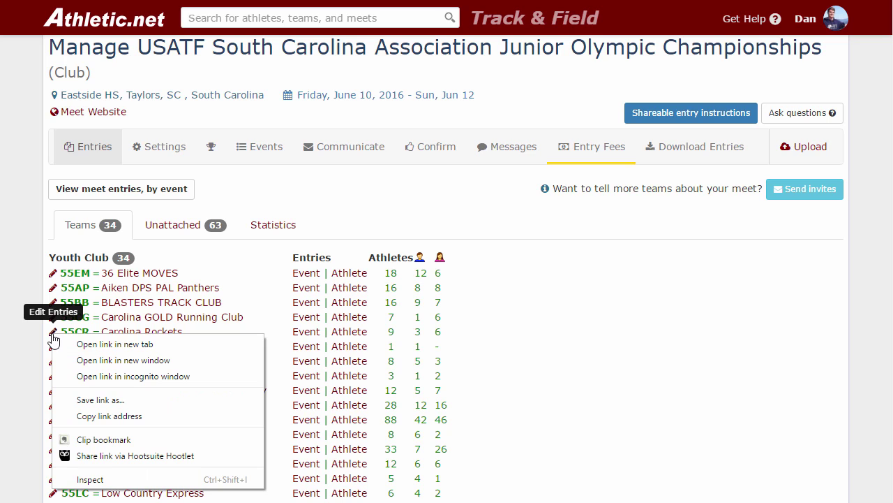
left_click(89, 349)
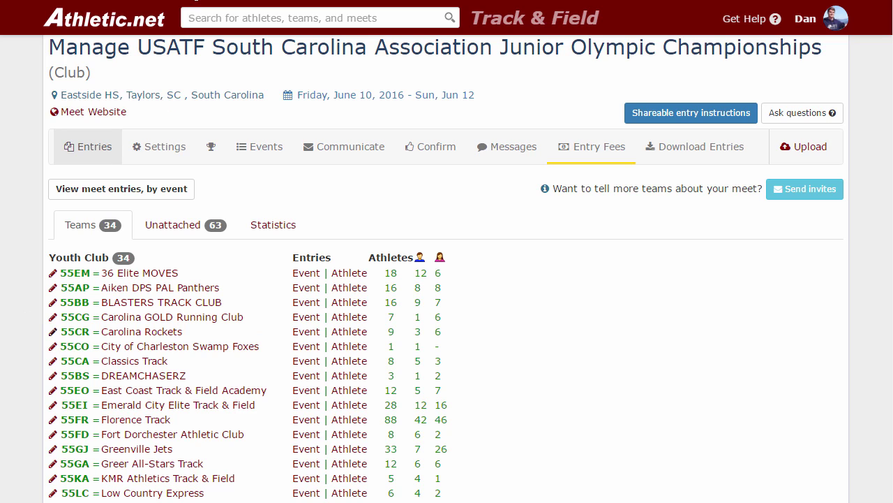
key("ctrl+Tab")
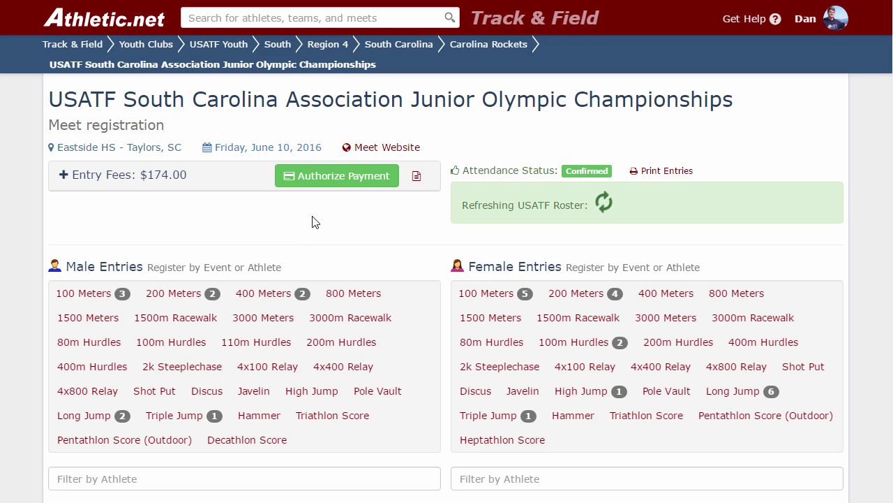
View the available events of the first male athlete in the 9-10 age group, and return to the registration overview
scroll(312, 222, "down", 3)
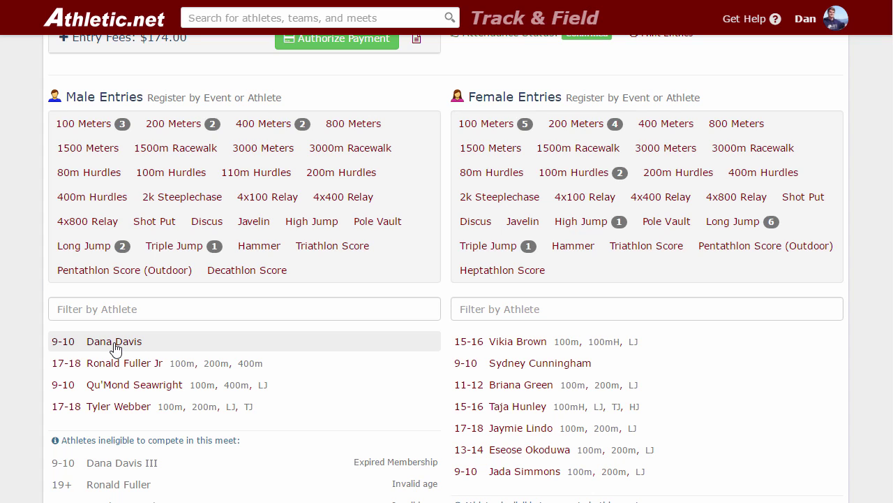
left_click(114, 342)
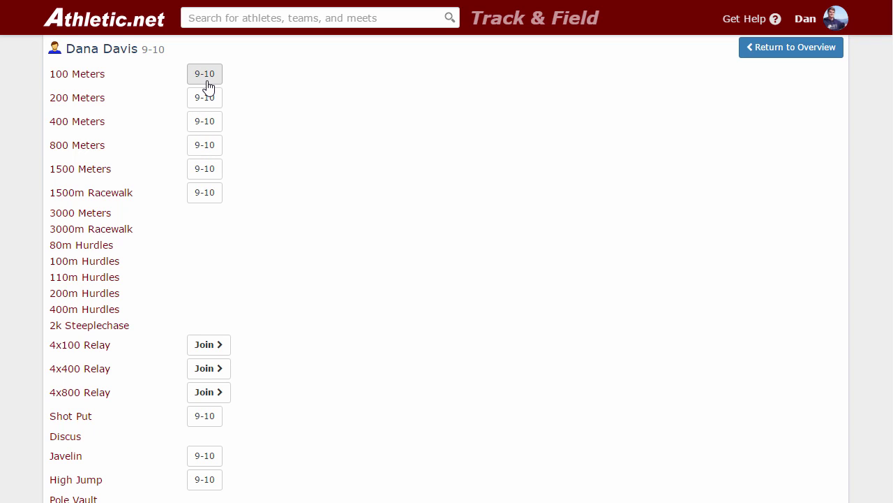
scroll(738, 94, "up", 2)
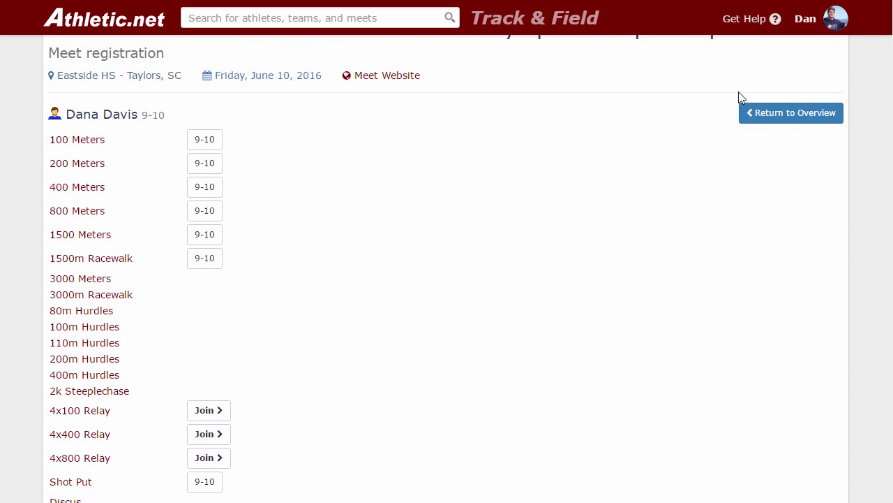
left_click(783, 128)
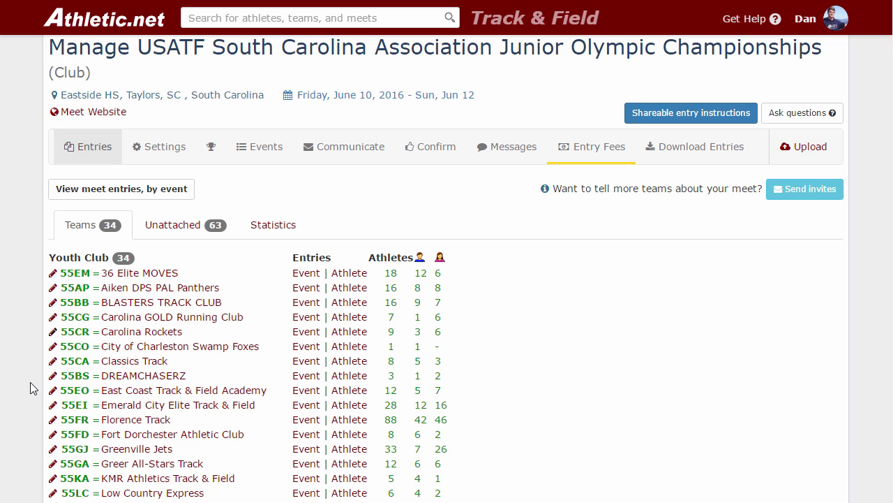
Back in the meet management page, look through the list of unattached athletes and their edit options
left_click(191, 229)
scroll(90, 279, "down", 1)
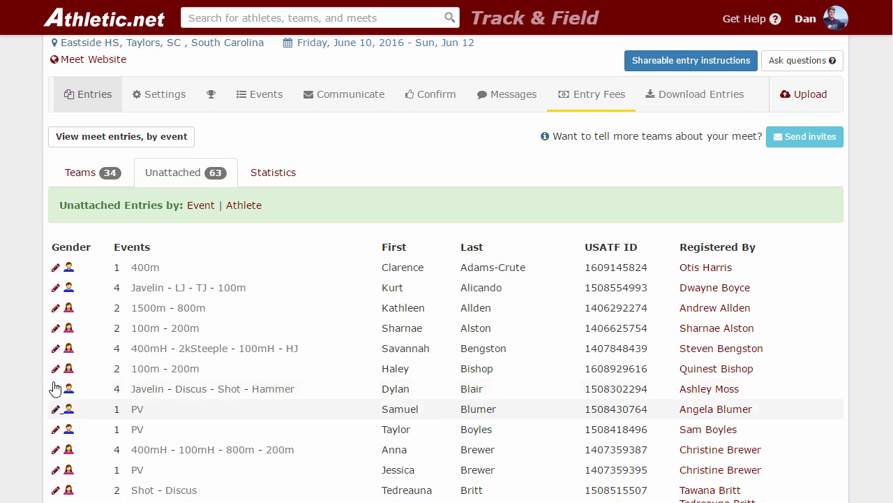
scroll(53, 279, "down", 2)
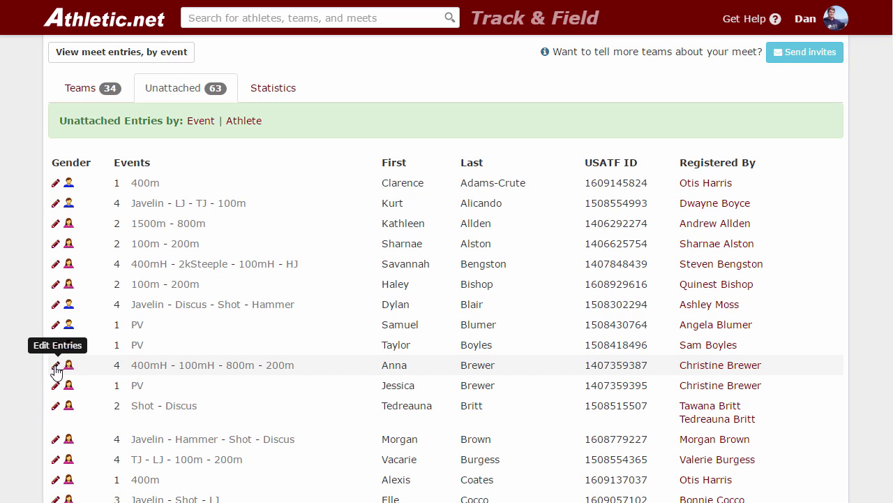
scroll(100, 252, "up", 2)
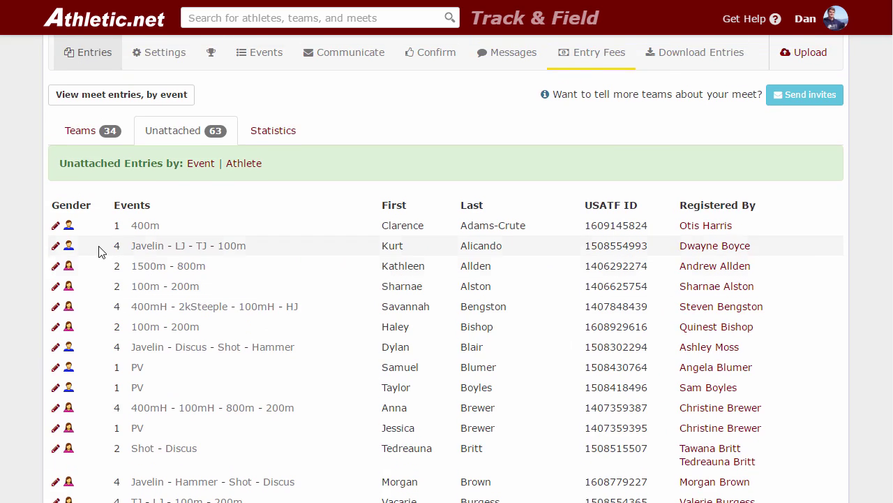
scroll(242, 266, "up", 2)
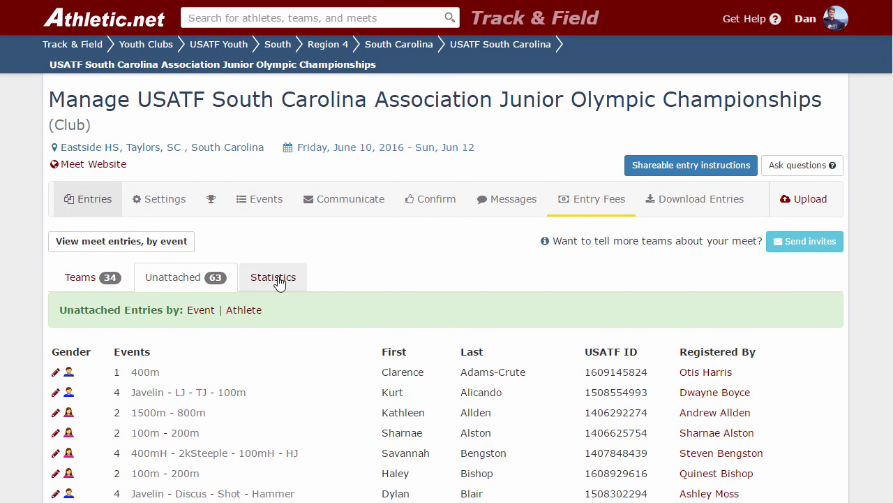
View the meet's entry statistics, including the combined athlete total, and return to the list of entered teams
left_click(278, 277)
double_click(127, 339)
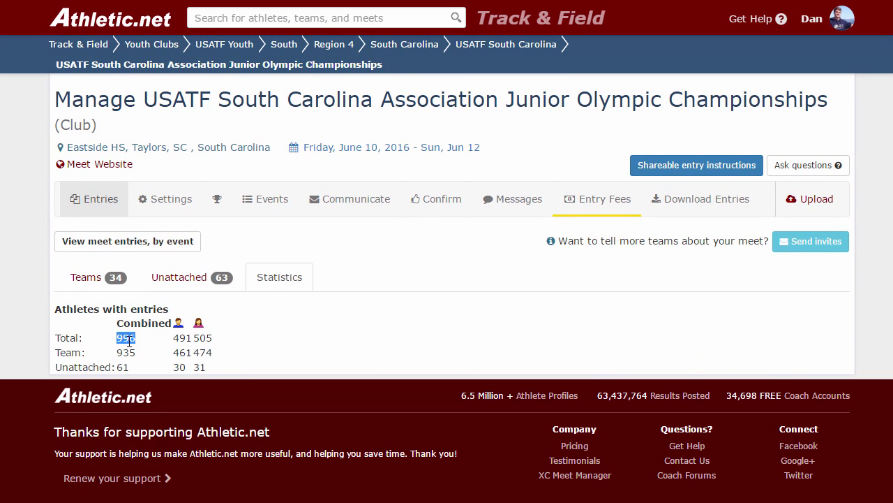
left_click(131, 342)
left_click(93, 276)
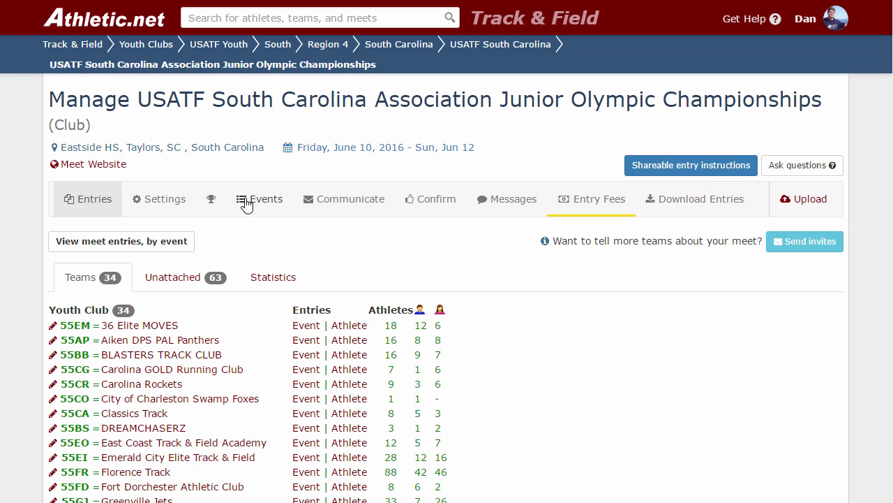
Open the meet's entry fees, sort the teams by status, and check the payment recording options for Carolina Rockets
left_click(592, 208)
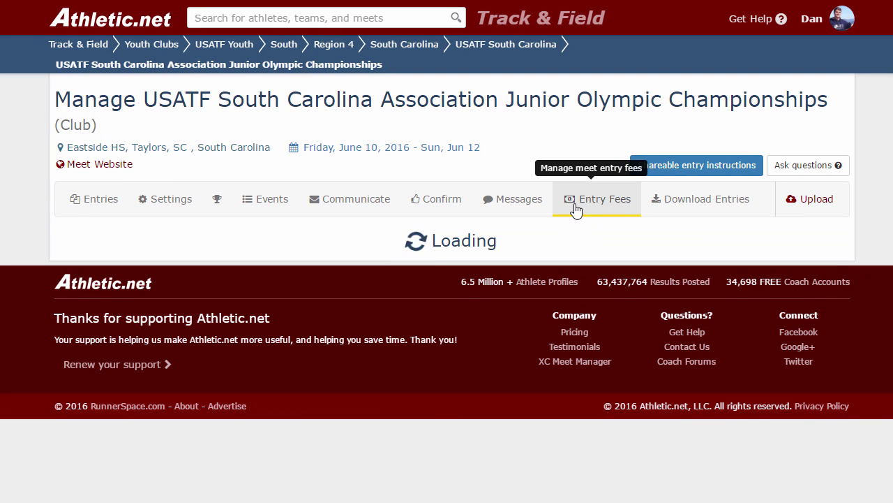
scroll(543, 234, "down", 2)
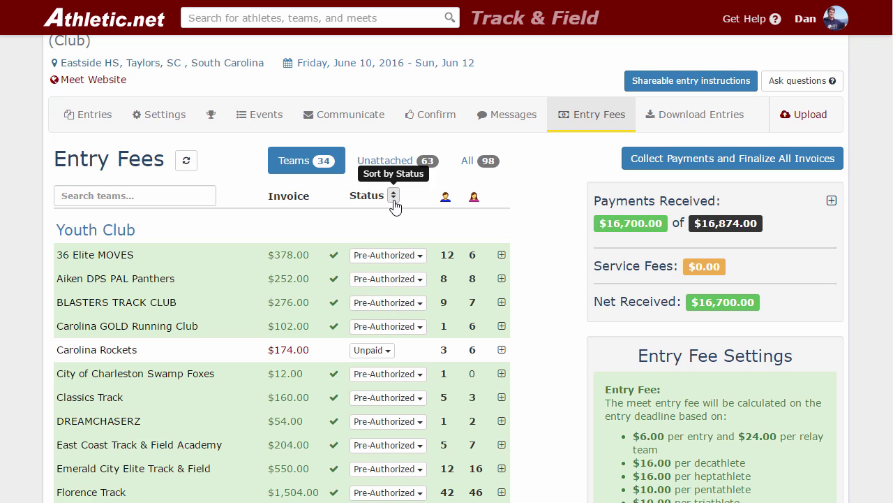
left_click(394, 195)
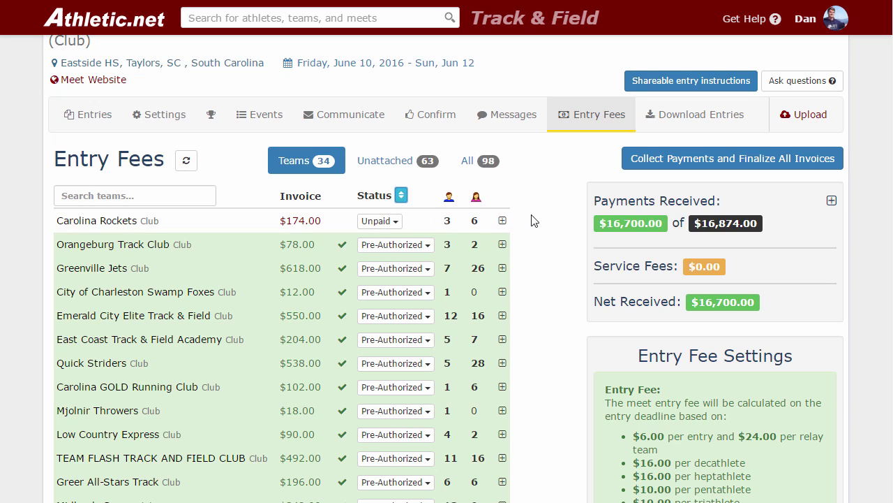
left_click(397, 229)
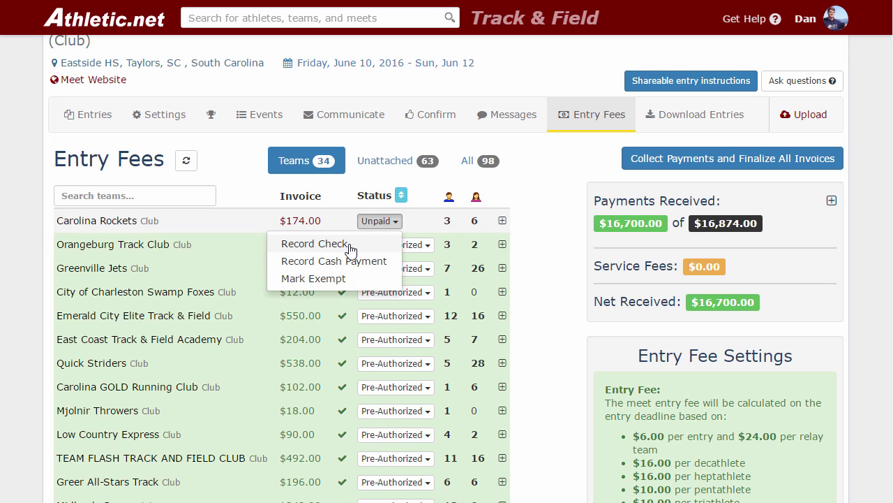
left_click(558, 208)
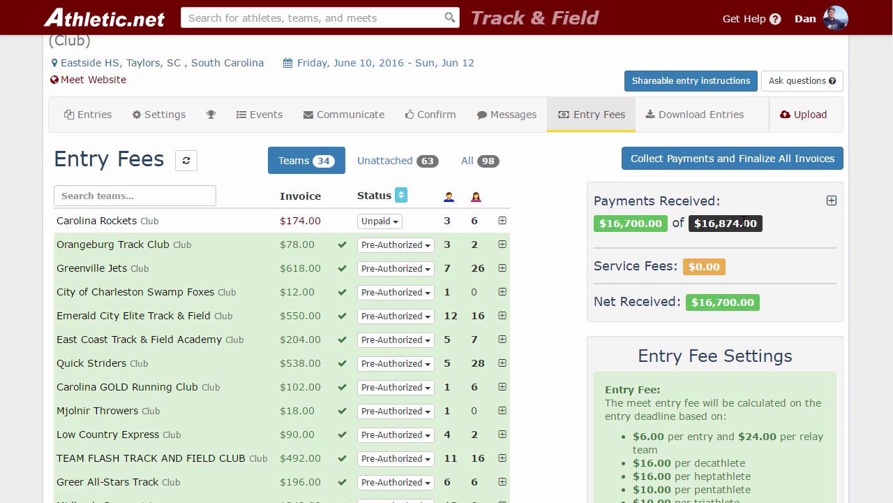
Check the breakdown of payments received and view the invoice line items and payments of Orangeburg Track Club
mouse_move(744, 223)
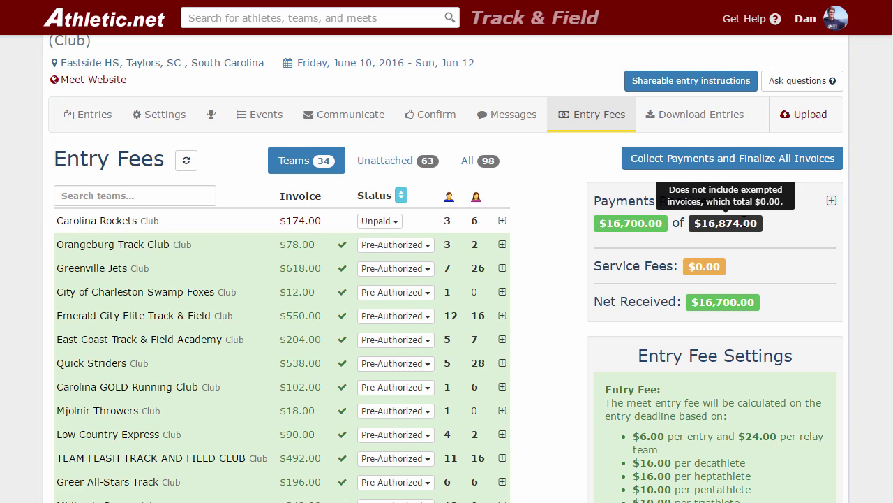
left_click(831, 203)
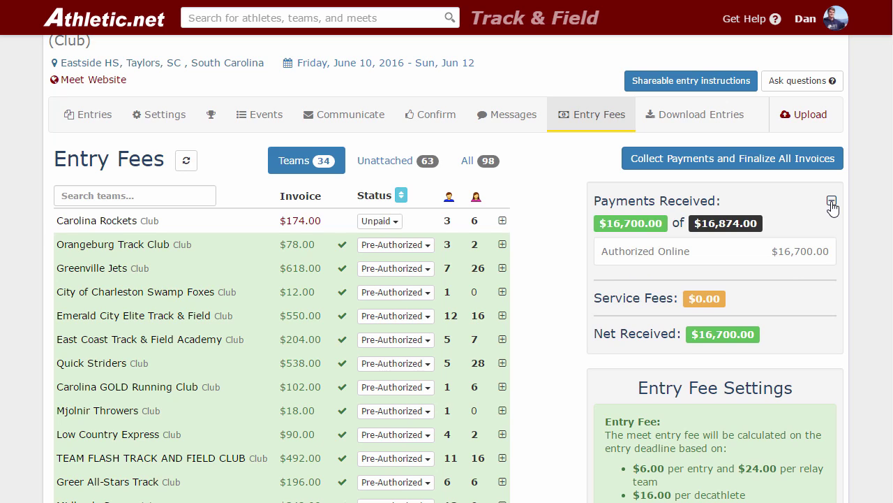
left_click(831, 203)
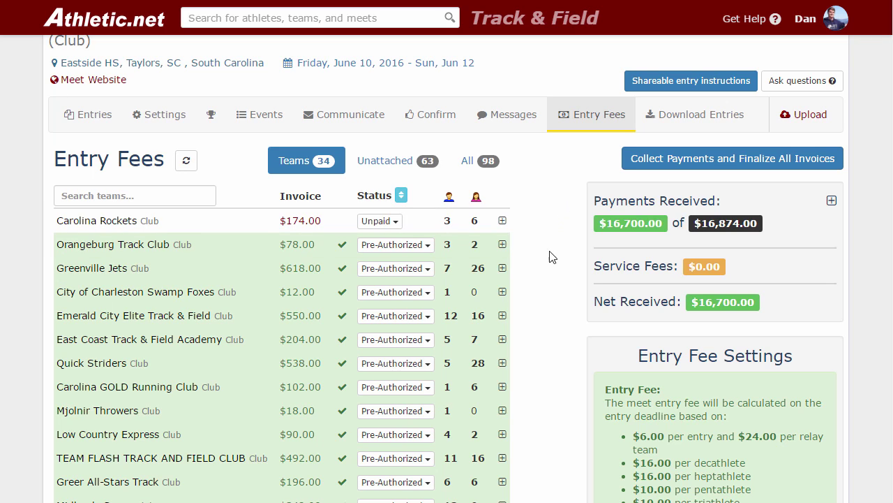
left_click(503, 245)
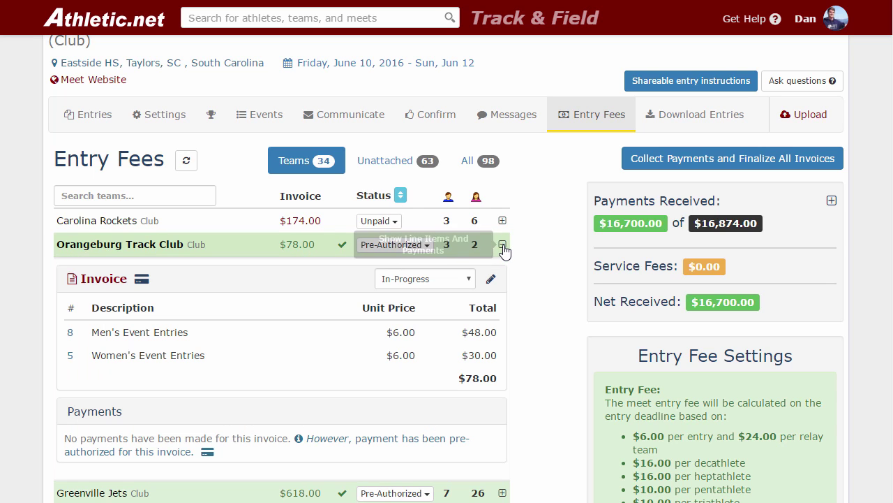
left_click(503, 244)
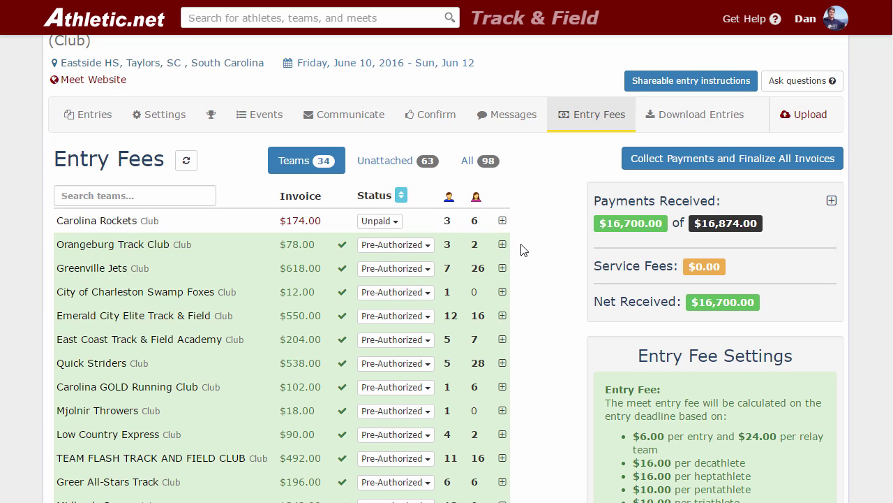
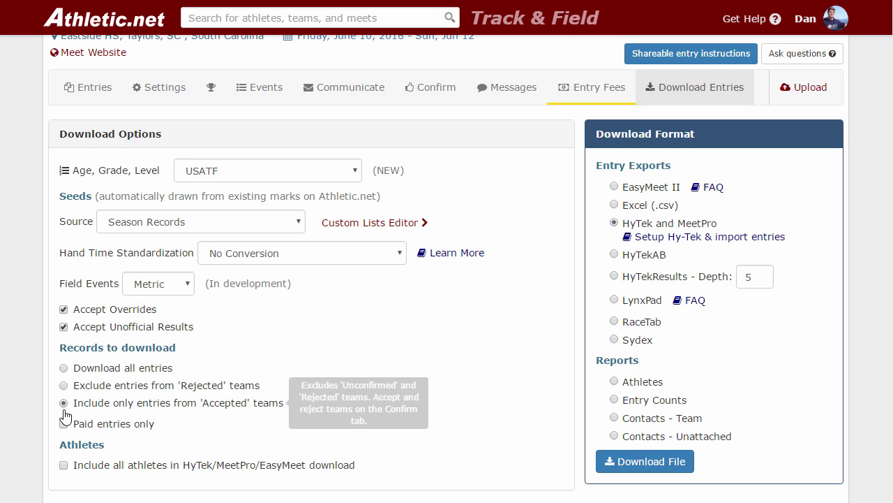
Examine the entry download options for accepted teams and including all athletes, checking the team confirmation list in between
mouse_move(68, 412)
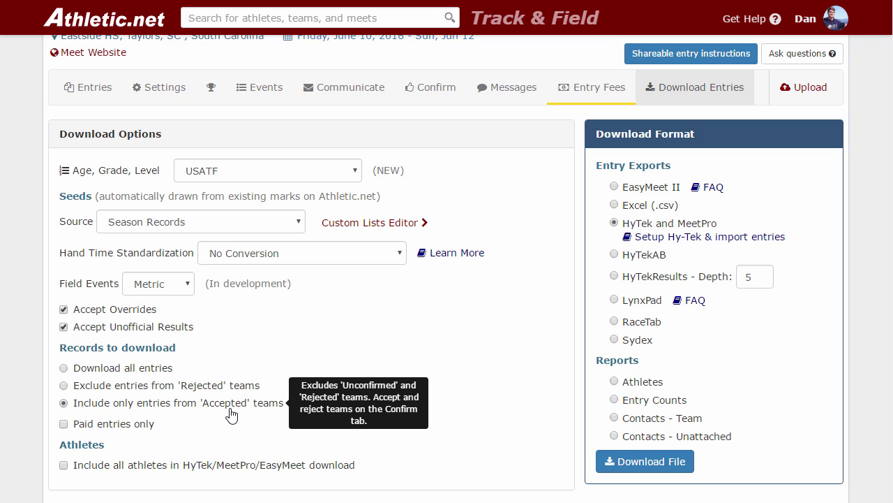
left_click(436, 95)
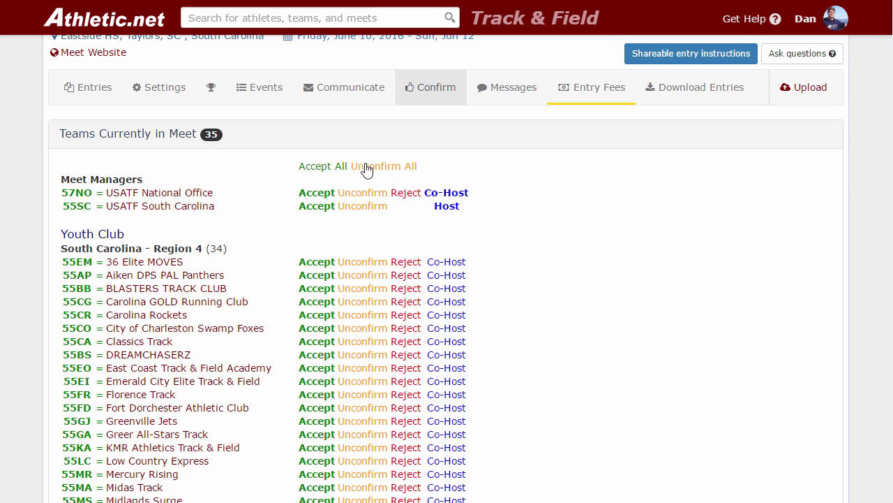
left_click(693, 90)
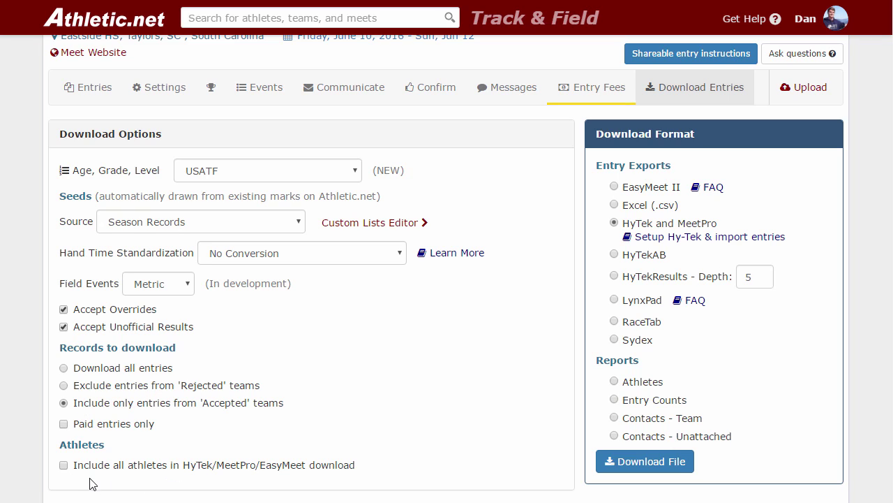
mouse_move(68, 469)
Open the meet's event setup and examine the IDs and names of the 8 & Under and 9-10 divisions
left_click(264, 91)
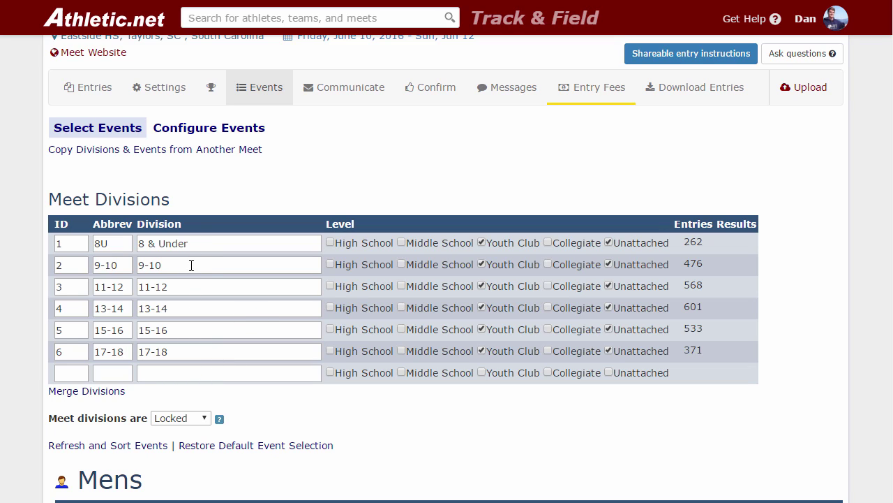
left_click(67, 241)
left_click(66, 265)
left_click(73, 243)
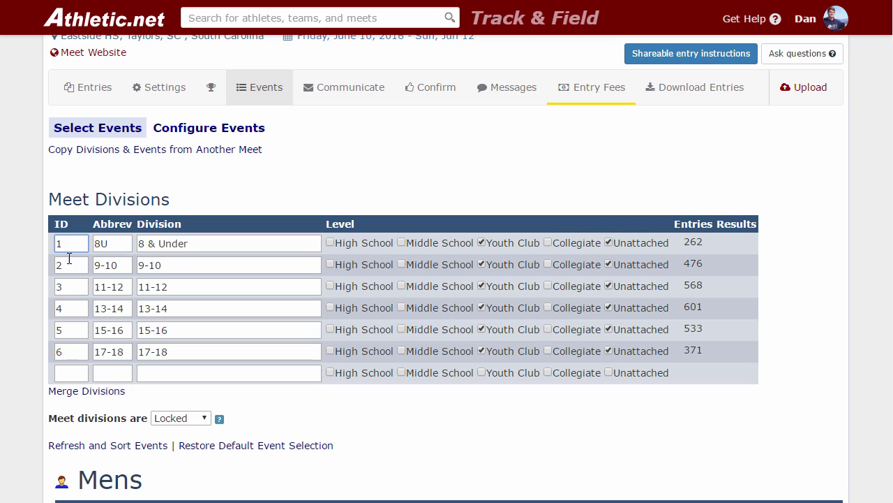
left_click_drag(244, 243, 129, 241)
left_click(205, 263)
left_click(207, 243)
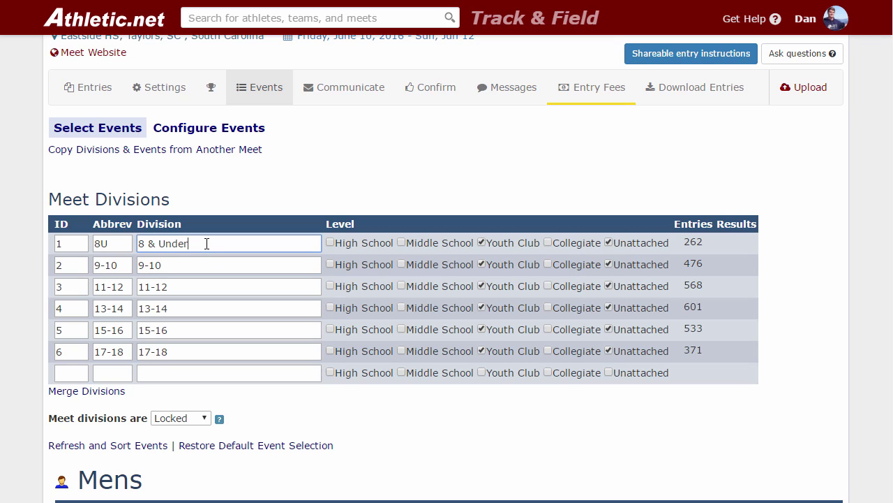
left_click(253, 185)
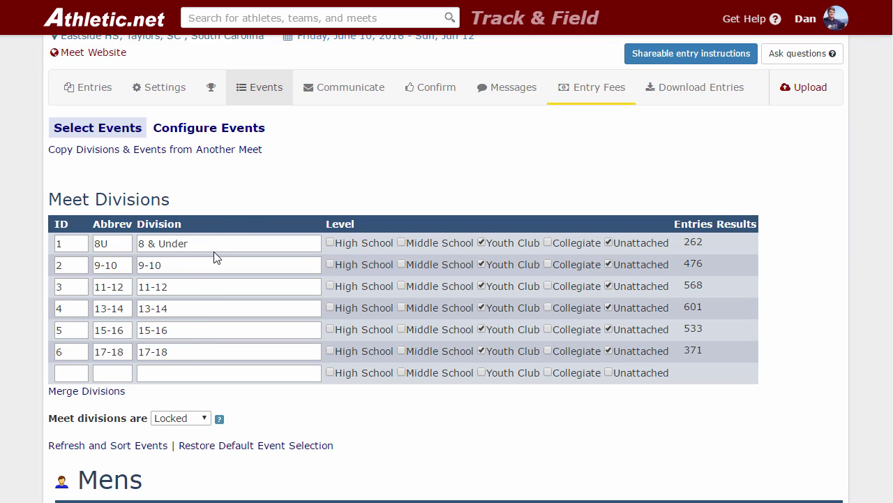
Download the entries of accepted teams as a HyTek and MeetPro file with USATF age levels and season records as seeds
left_click(693, 93)
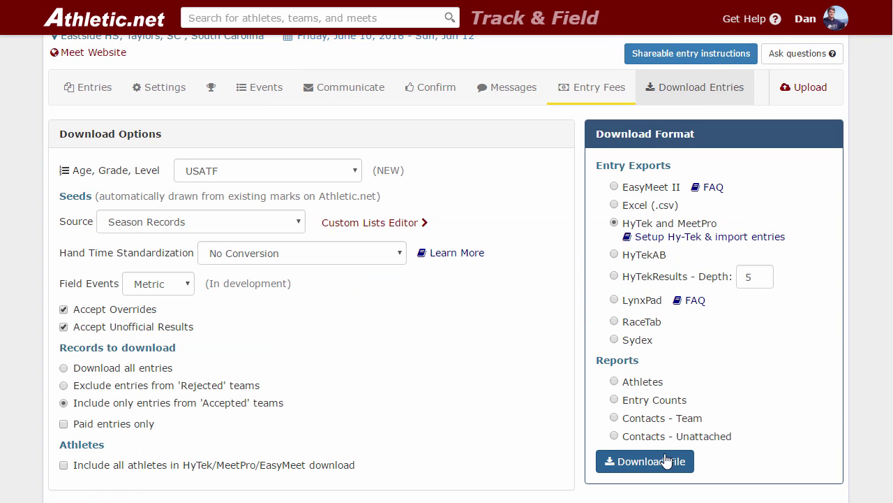
left_click(644, 463)
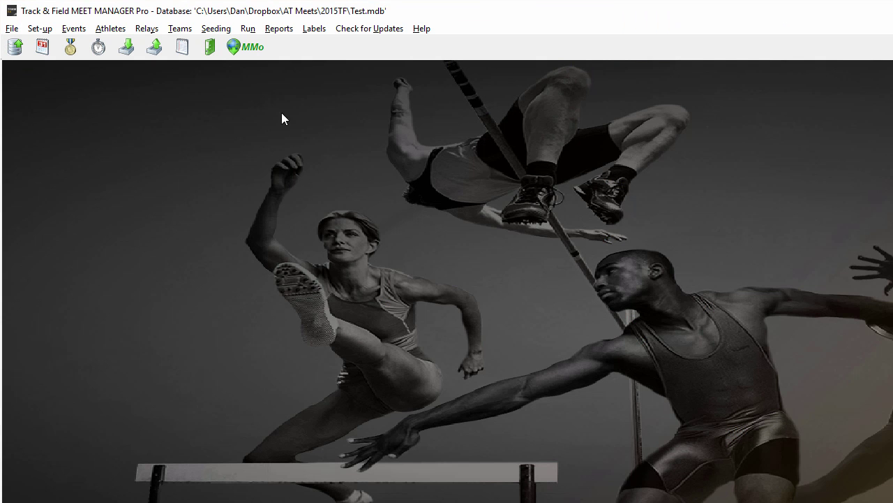
Switch to Track & Field MEET MANAGER Pro and look over its options for importing entries and rosters and exporting semi-colon delimited results
left_click(12, 28)
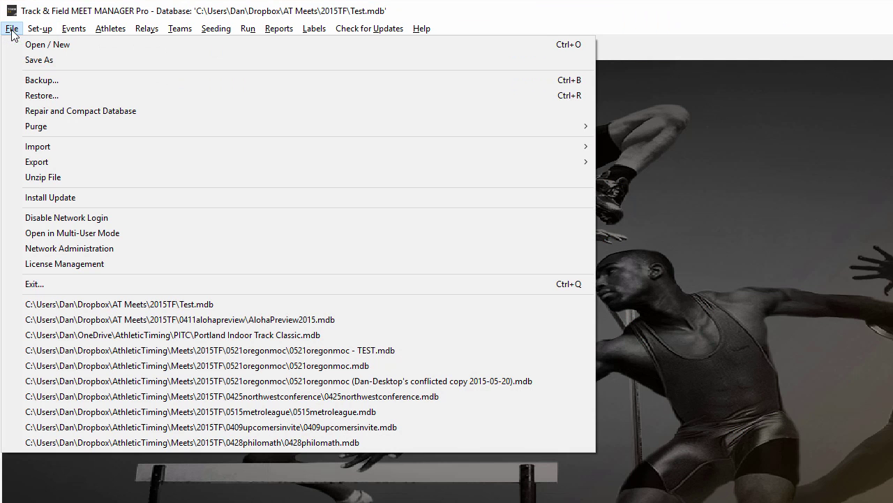
mouse_move(544, 144)
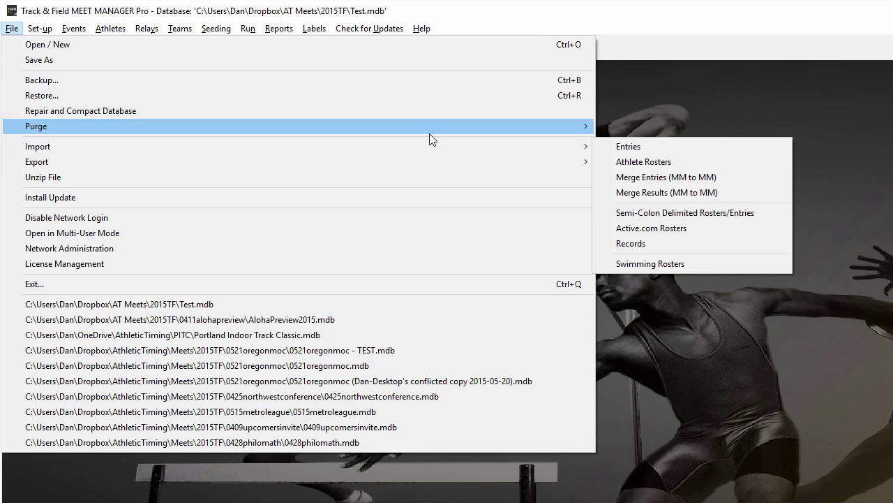
mouse_move(576, 158)
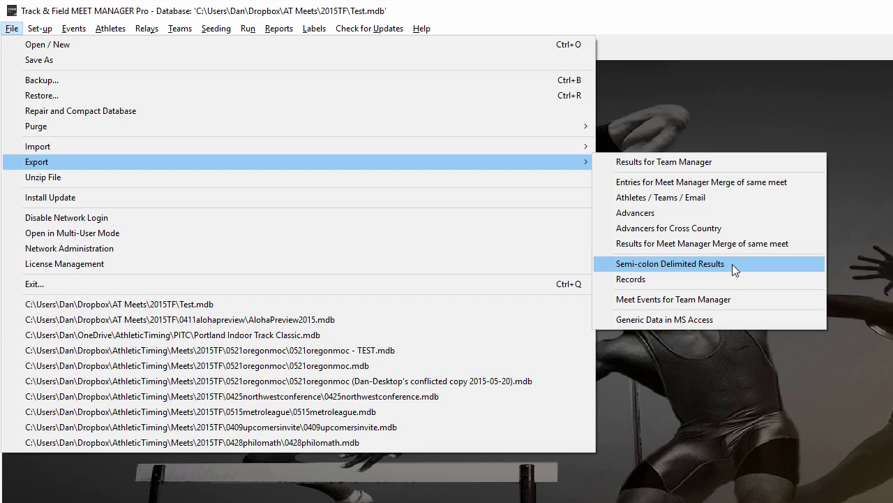
left_click(314, 28)
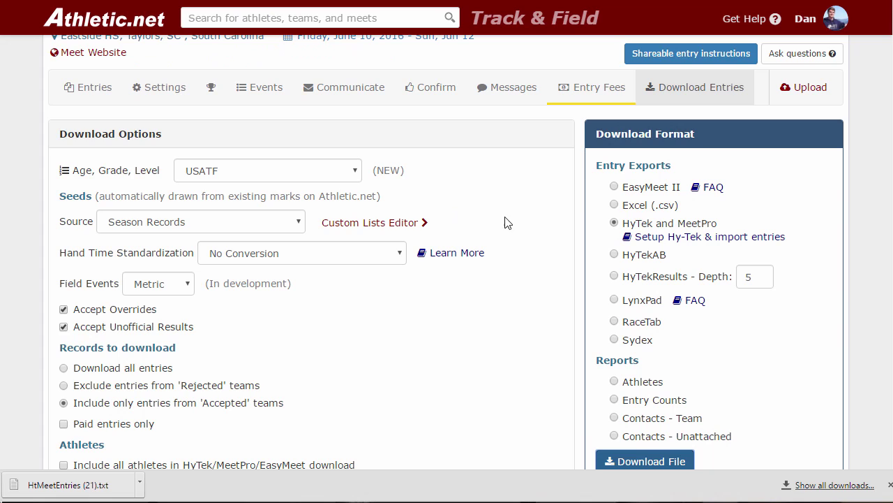
Back on Athletic.net, open the meet's results upload page and examine the file upload, team matching and staff feedback sections
left_click(815, 91)
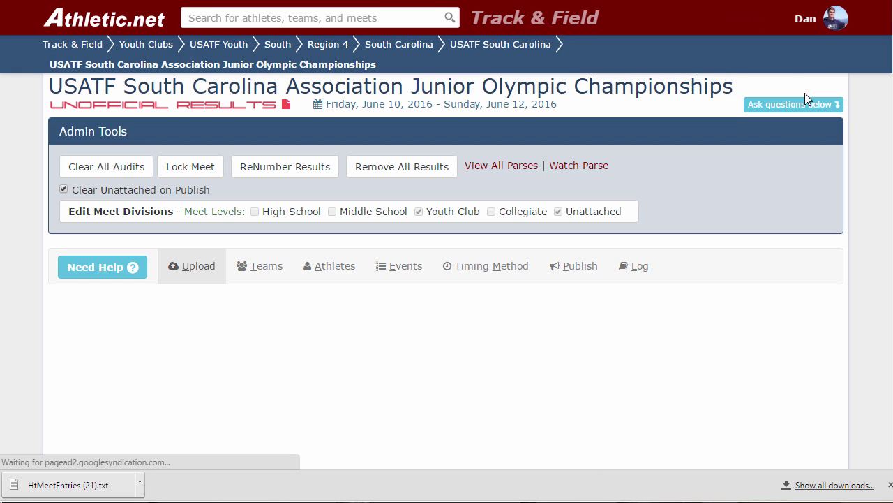
scroll(356, 202, "down", 2)
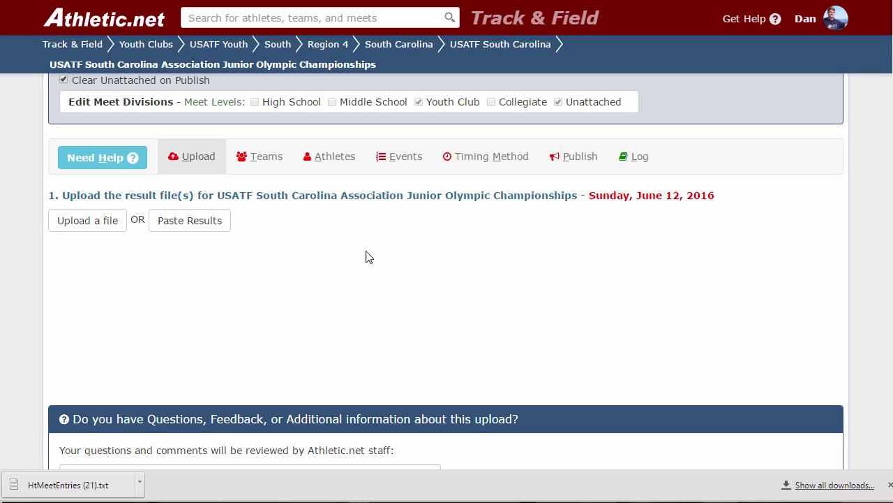
left_click(117, 227)
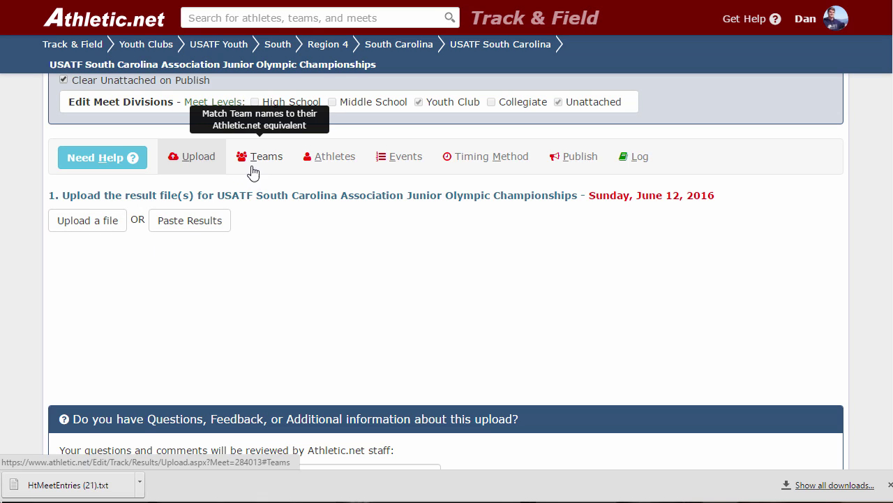
scroll(292, 327, "down", 2)
scroll(291, 327, "down", 1)
left_click(225, 361)
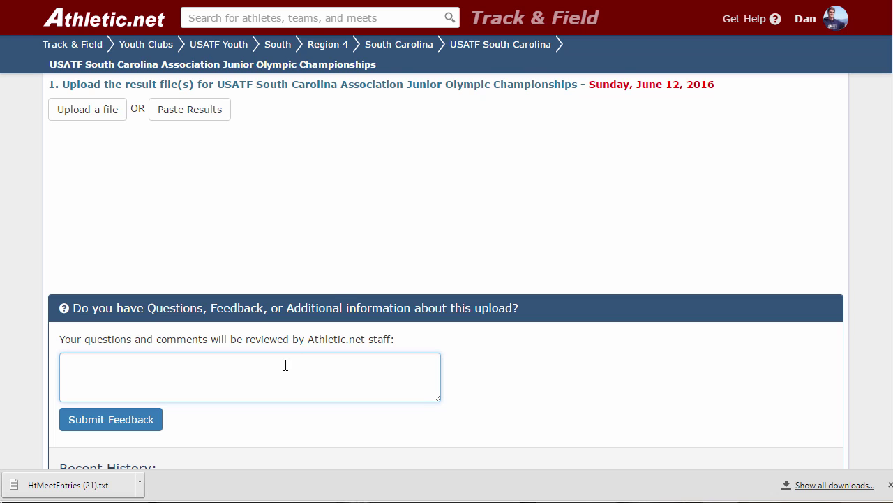
scroll(341, 210, "up", 2)
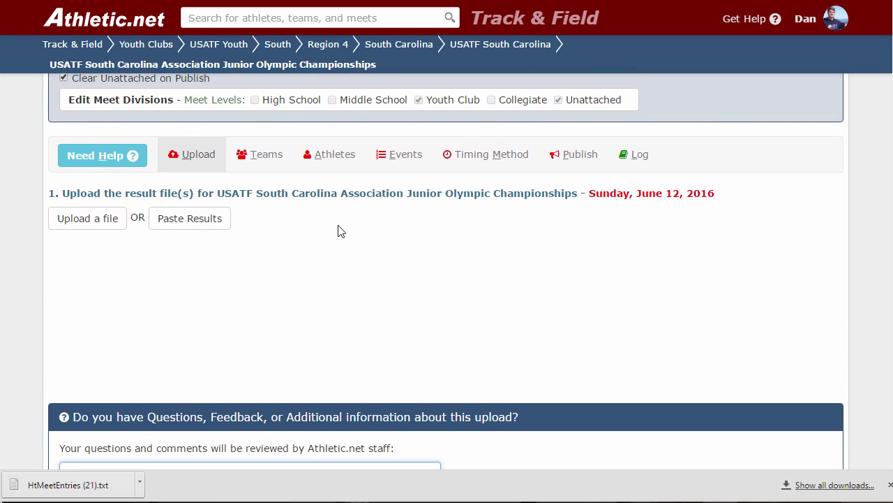
scroll(356, 220, "up", 1)
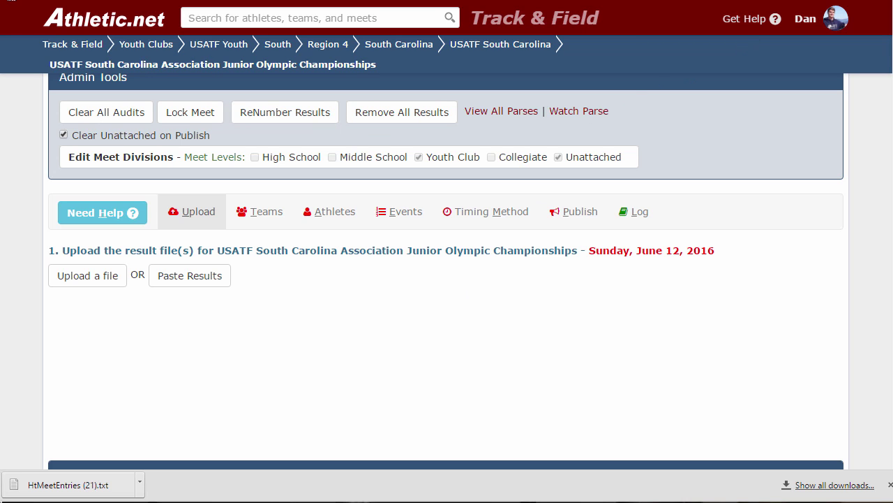
Return to the meet management page with the list of entered teams
key("alt+Left")
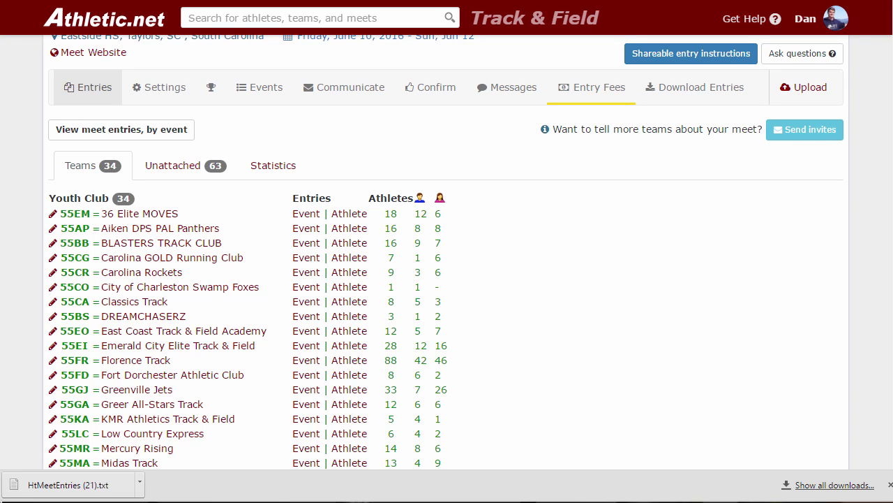
scroll(391, 146, "up", 2)
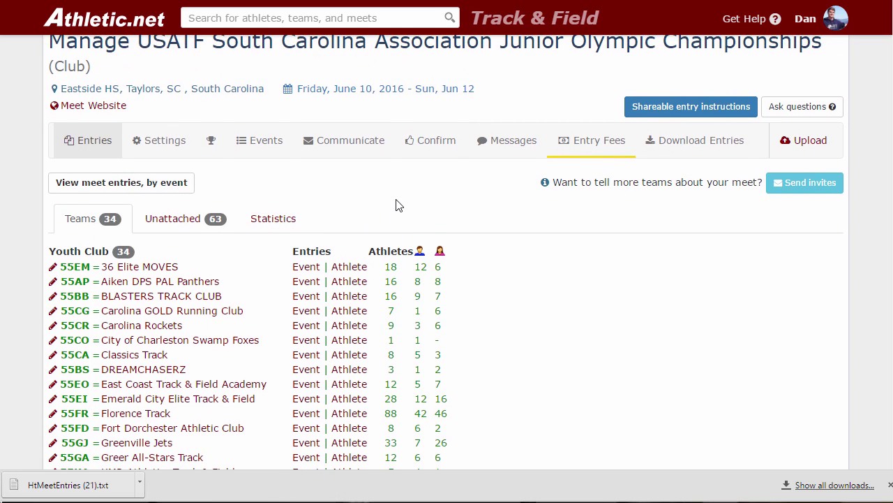
scroll(402, 209, "up", 2)
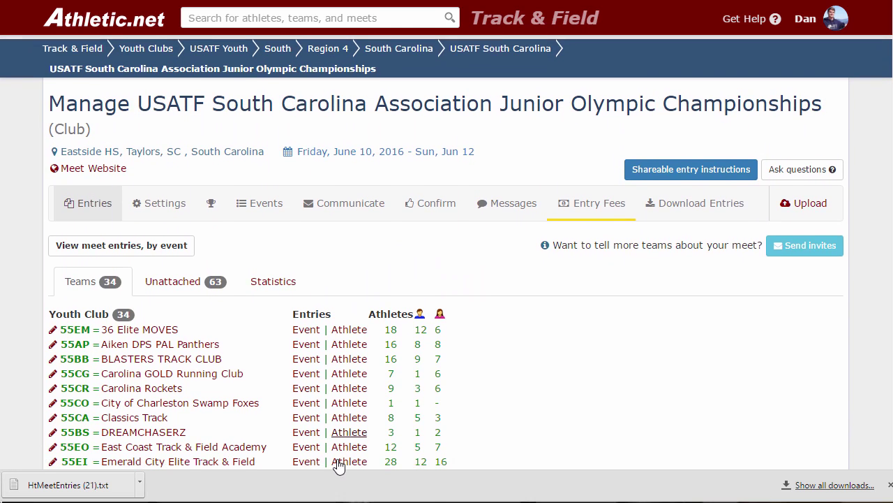